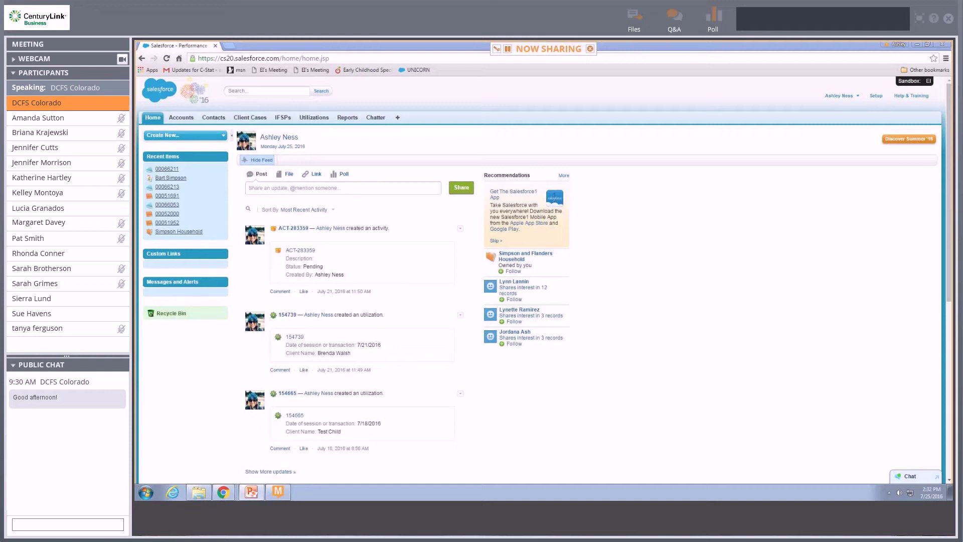
# Step: Show the Client Cases home with the Open Clients list of recent cases
pyautogui.click(241, 119)
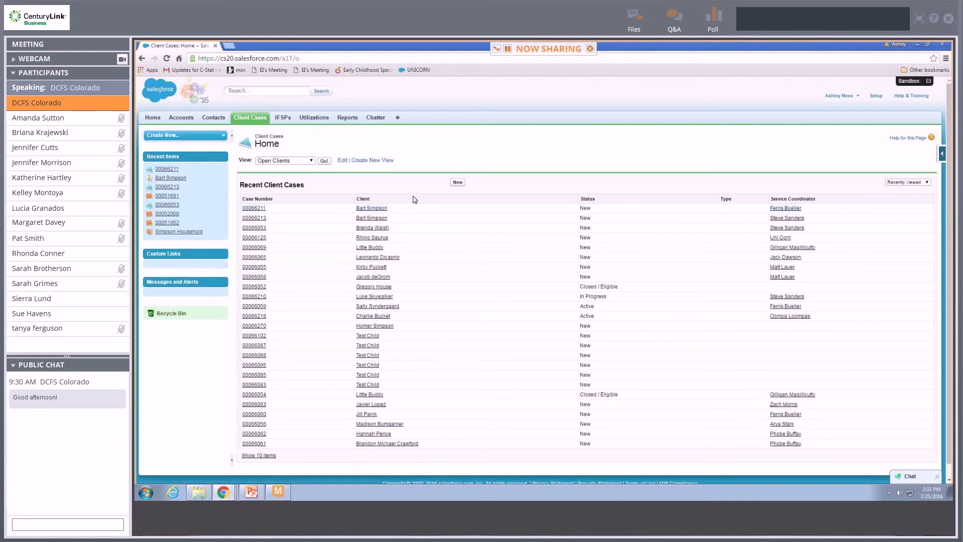
# Step: Note new case number 00066213, then open old case 00066211 and view its three IFSPs
pyautogui.click(261, 222)
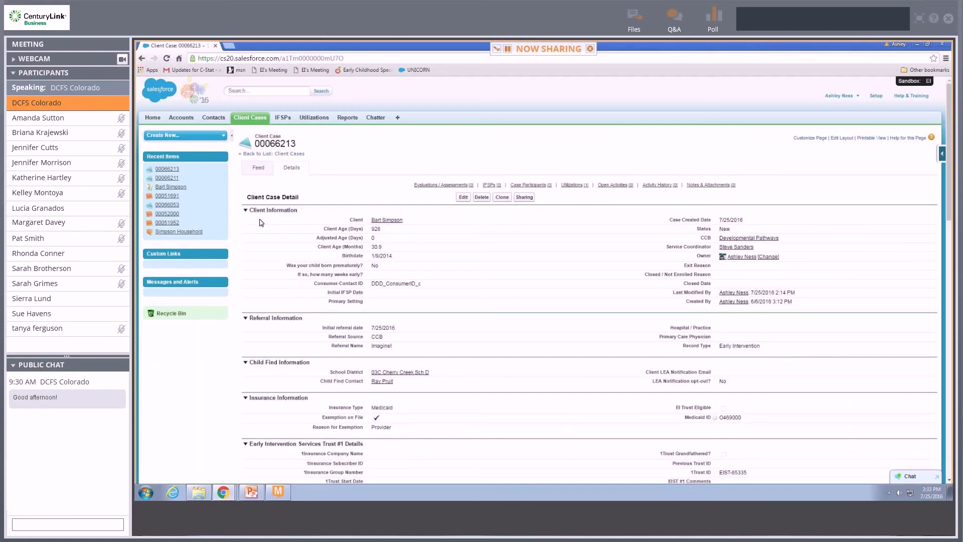
pyautogui.doubleClick(297, 145)
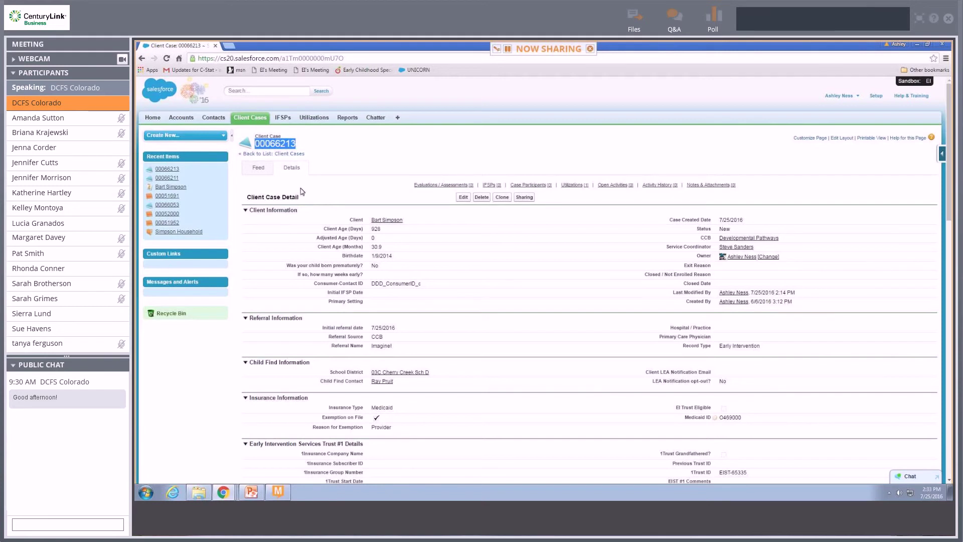
pyautogui.click(248, 120)
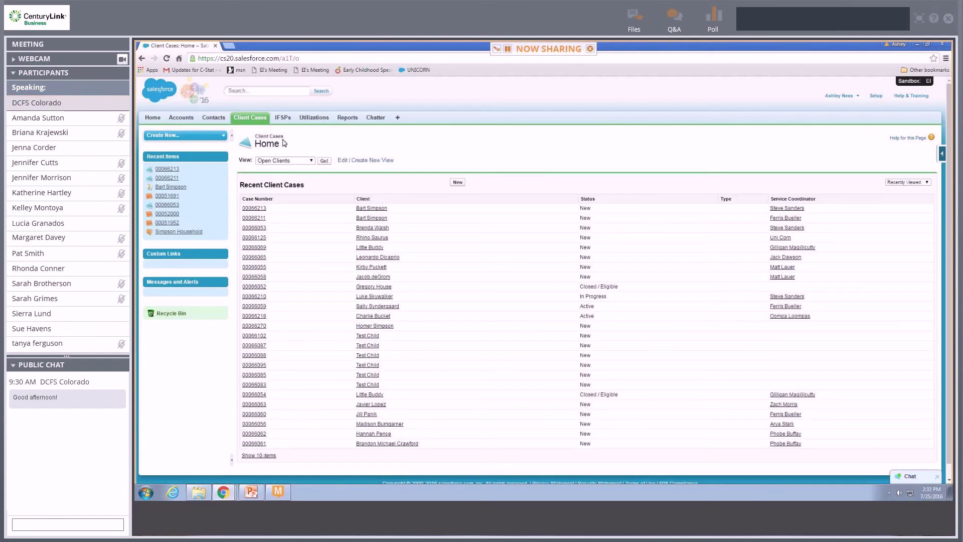
pyautogui.click(259, 219)
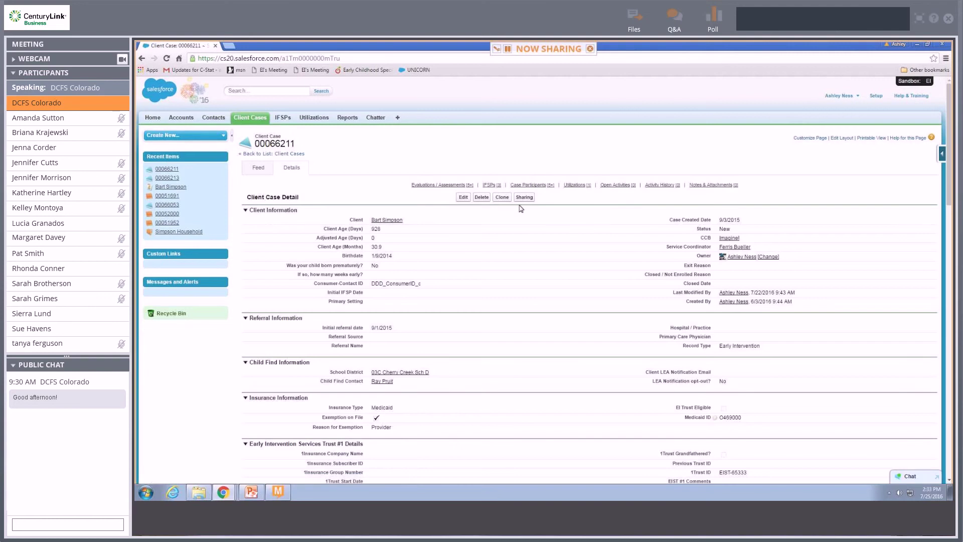
pyautogui.moveTo(492, 188)
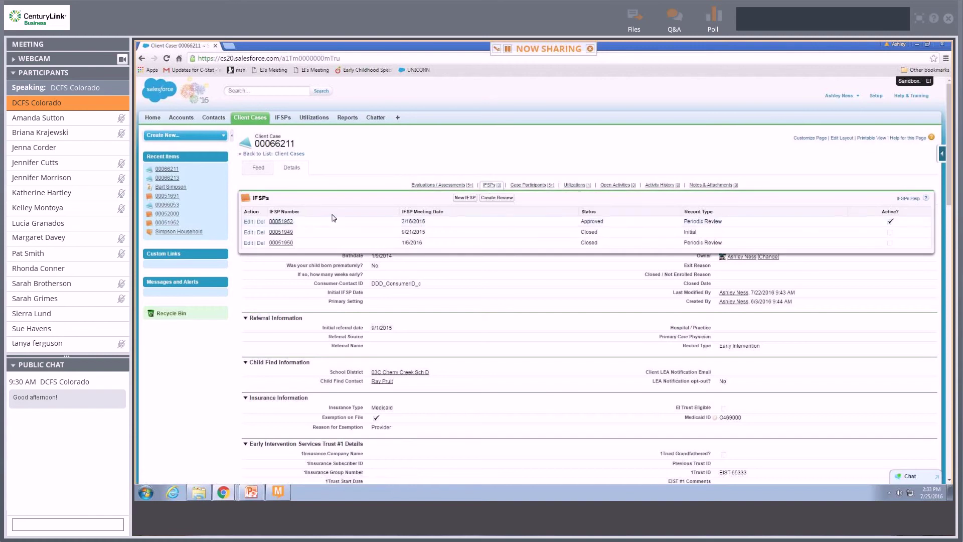
pyautogui.click(288, 223)
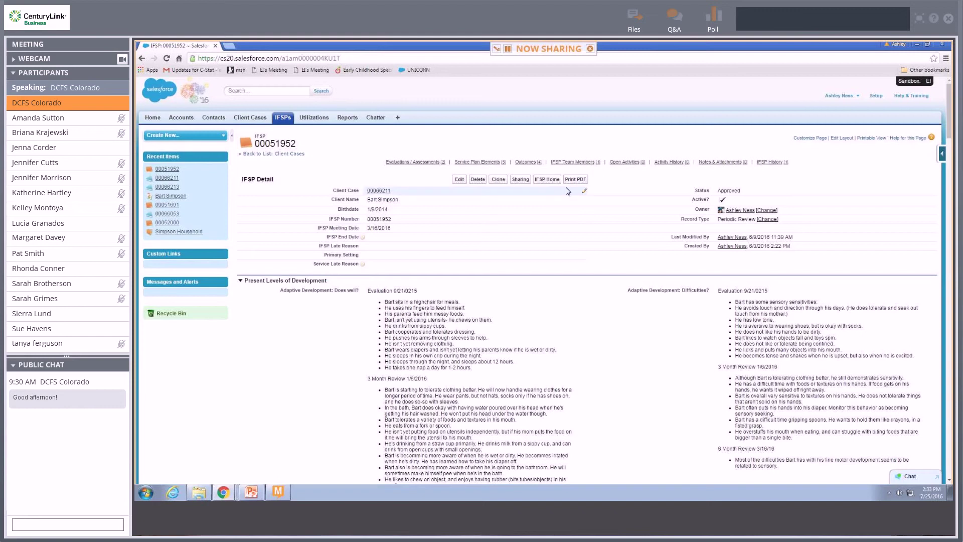
# Step: Clone IFSP 00051952, changing its Client Case to 00066213, and save it as IFSP 00052185
pyautogui.click(502, 180)
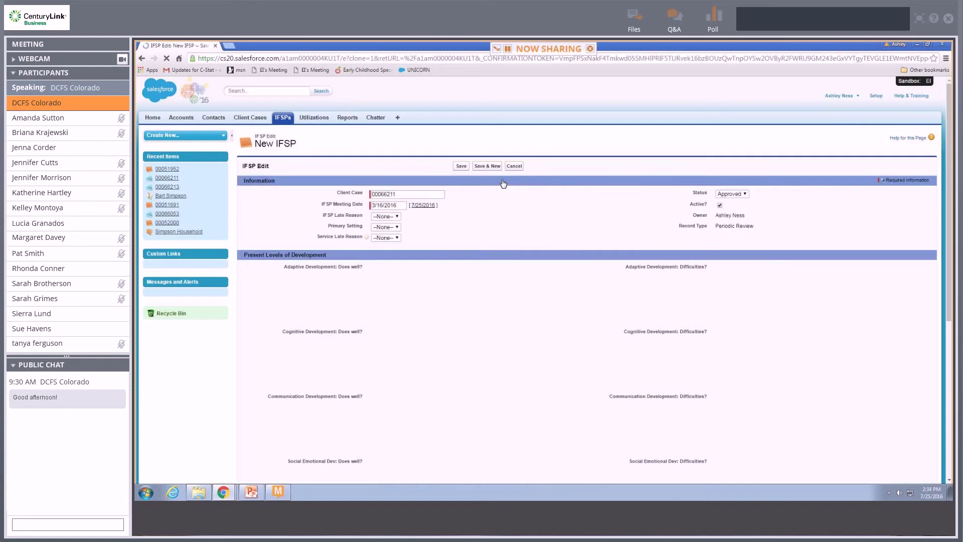
pyautogui.click(410, 194)
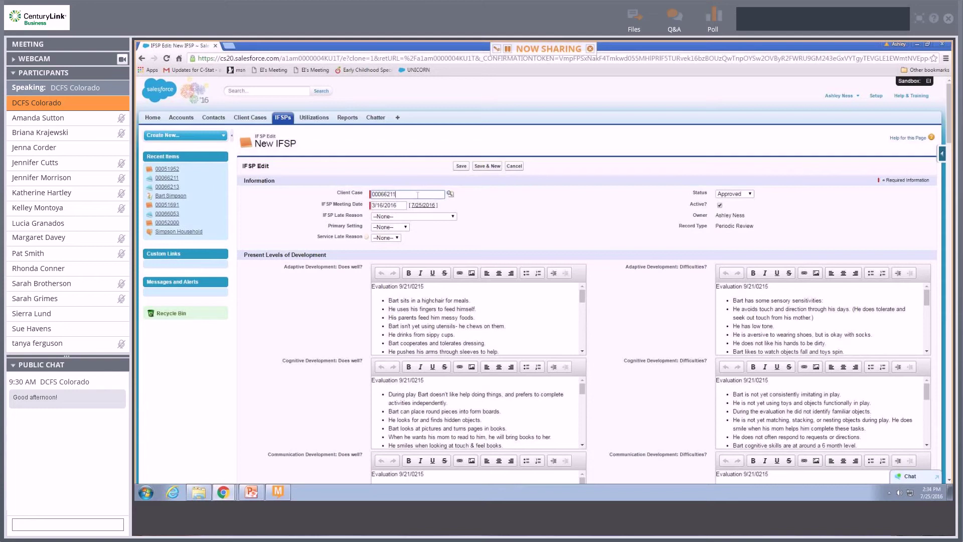
pyautogui.moveTo(396, 194); pyautogui.dragTo(394, 194)
pyautogui.write('13')
pyautogui.click(467, 168)
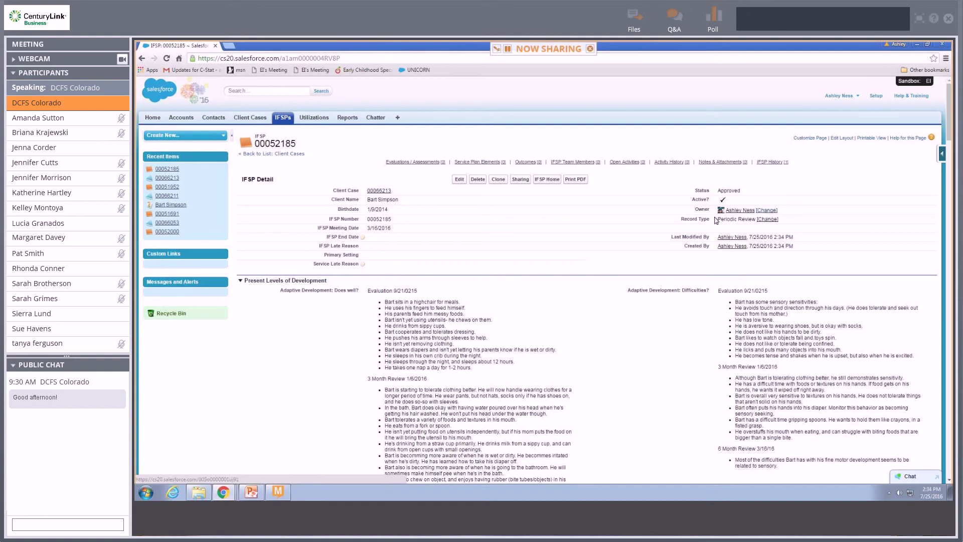
# Step: Reassign IFSP 00052185's owner to the new service coordinator
pyautogui.click(766, 211)
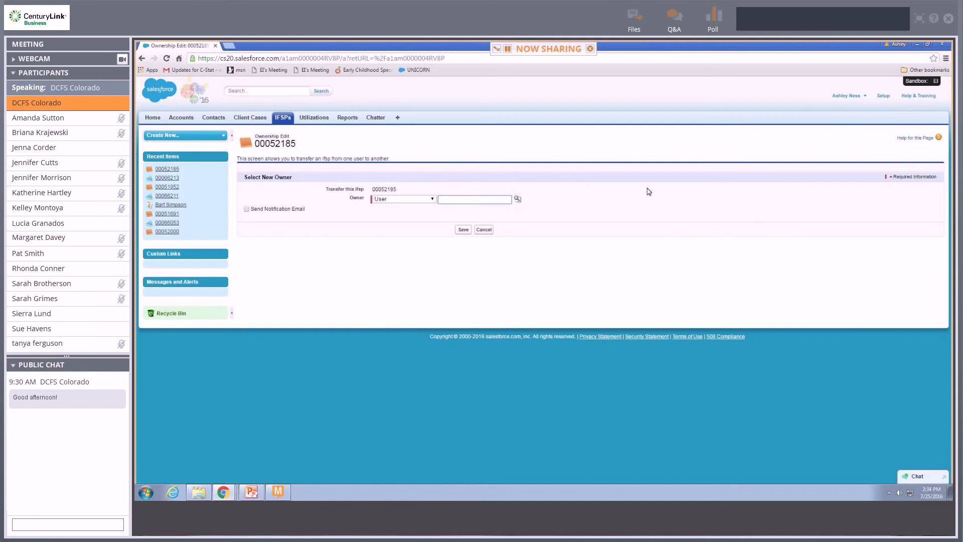
pyautogui.click(517, 200)
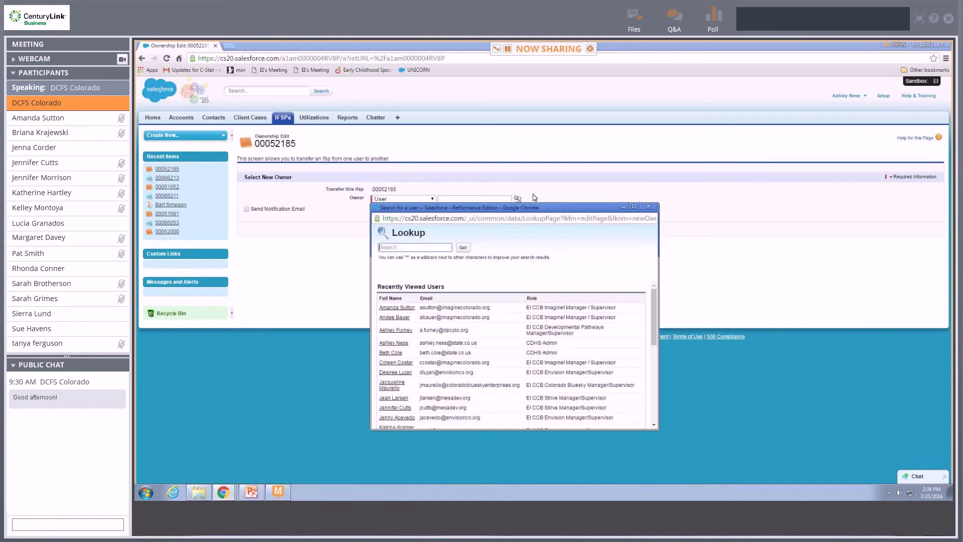
pyautogui.click(399, 330)
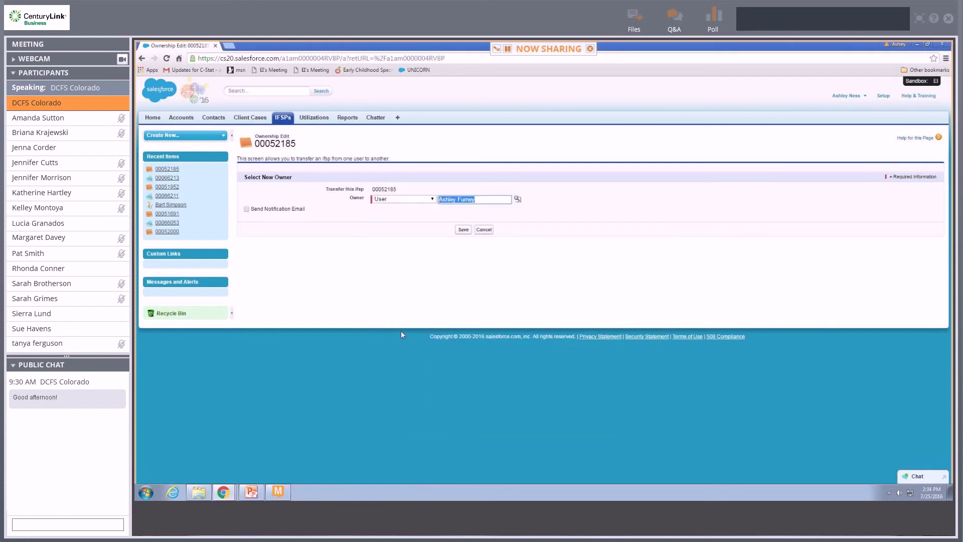
pyautogui.click(464, 230)
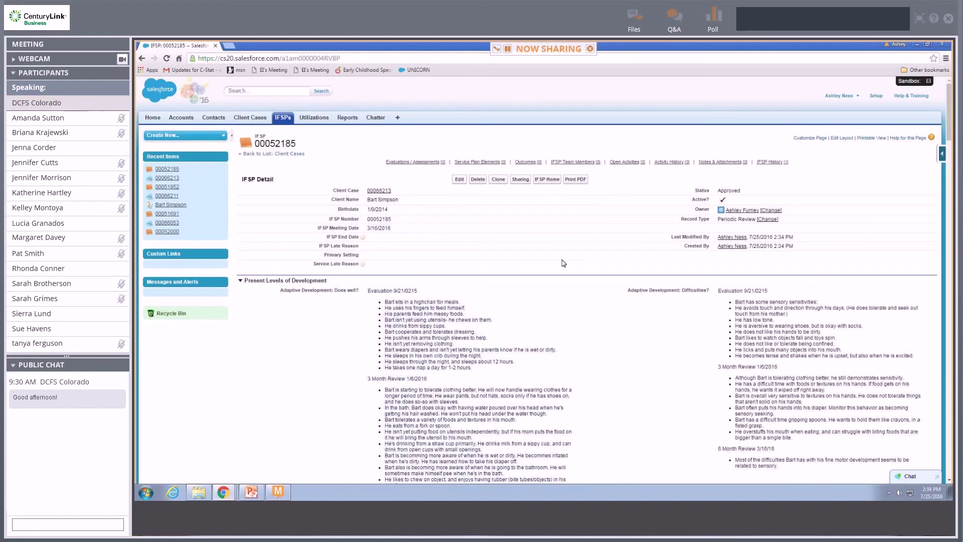
# Step: Confirm the client's contact record lists both cases, then reopen case 00066213
pyautogui.click(379, 191)
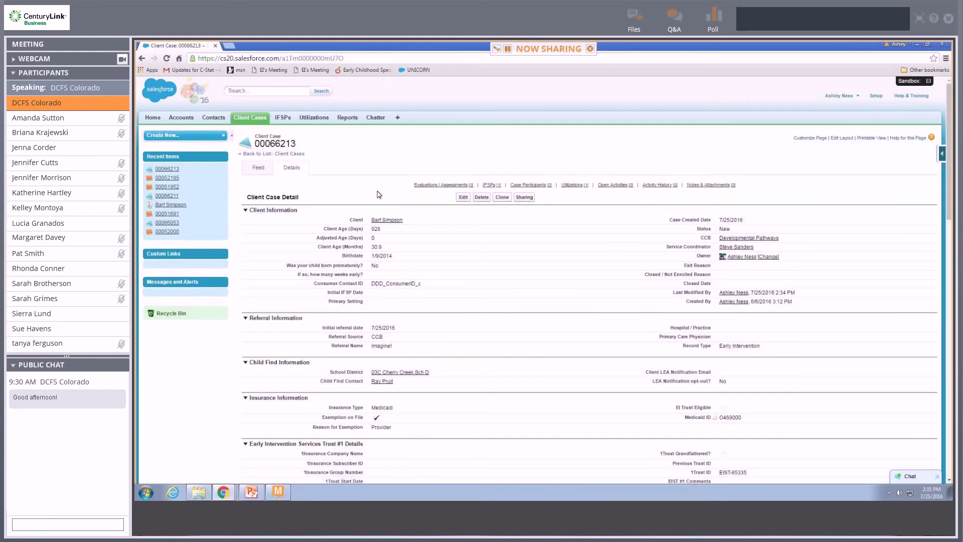
pyautogui.click(387, 220)
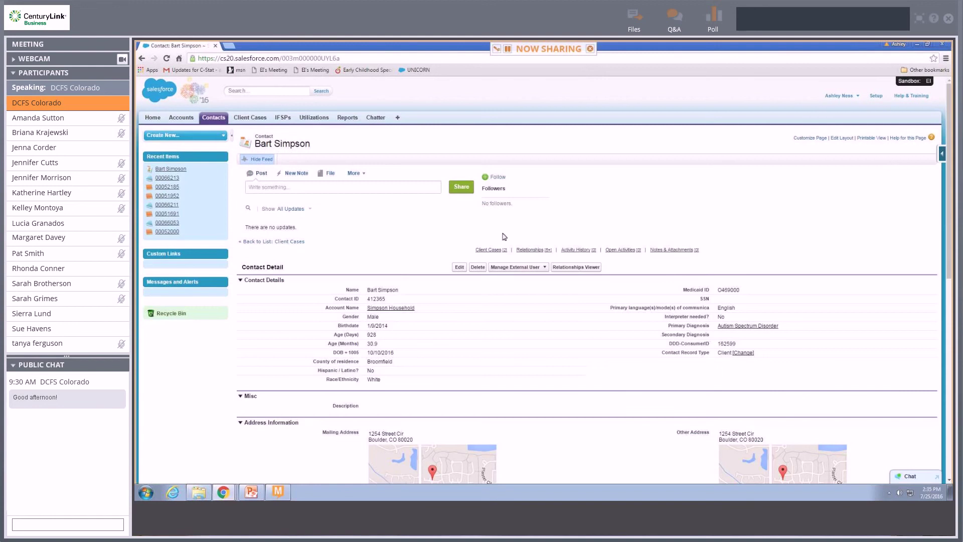
pyautogui.moveTo(487, 252)
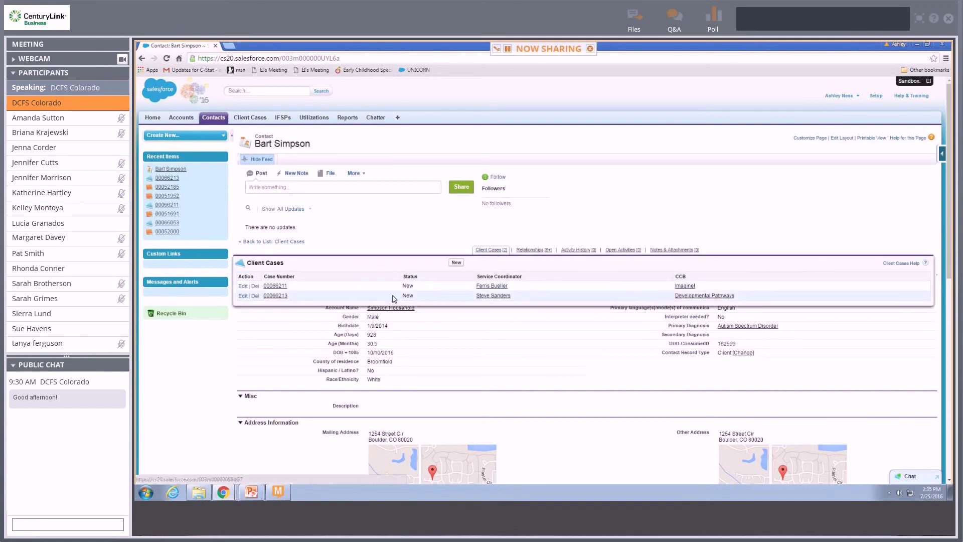
pyautogui.click(282, 296)
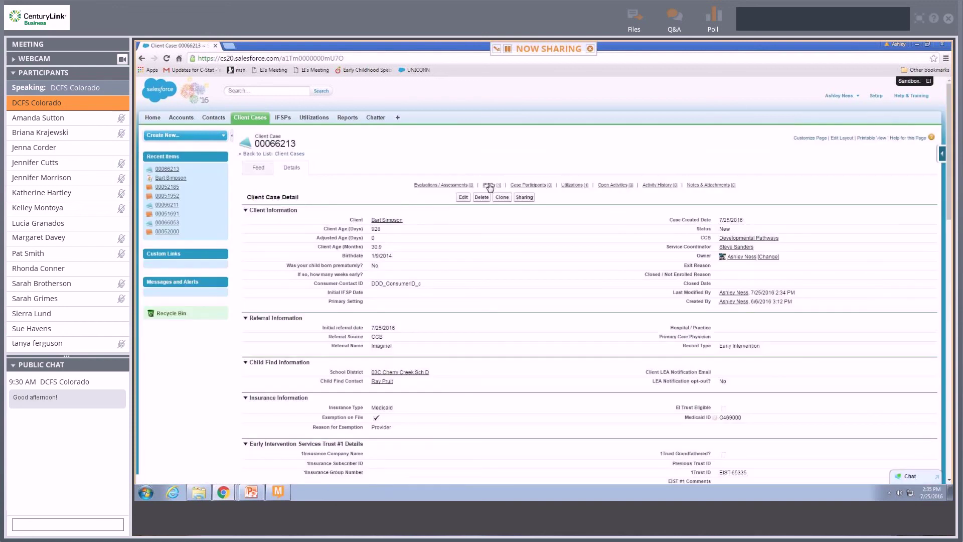
# Step: Confirm case 00066213, status New, lists the single IFSP 00052185
pyautogui.moveTo(491, 187)
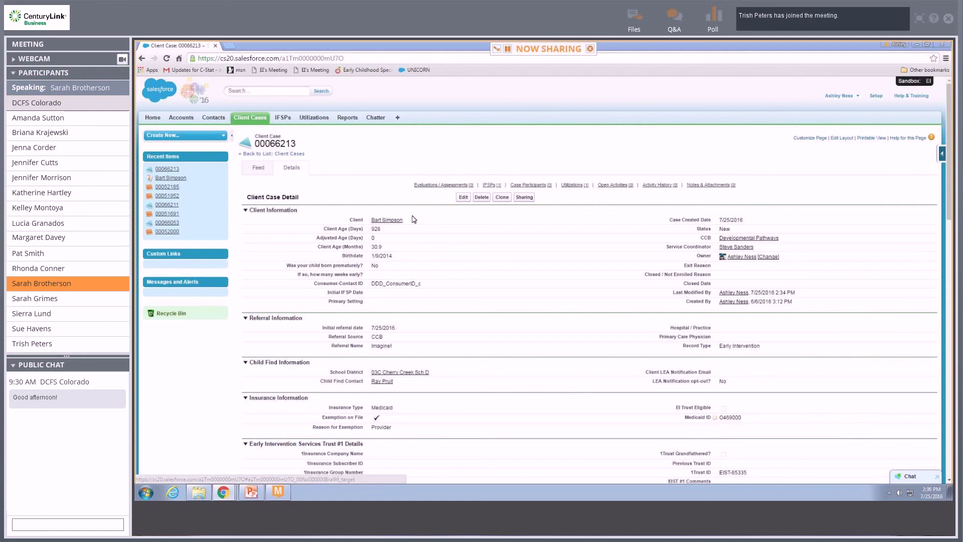
pyautogui.click(391, 222)
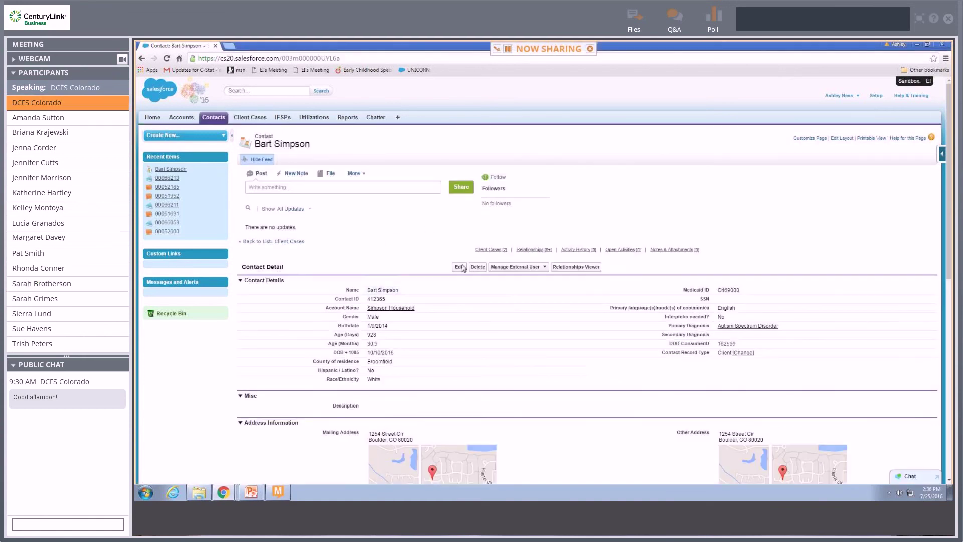
pyautogui.moveTo(489, 256)
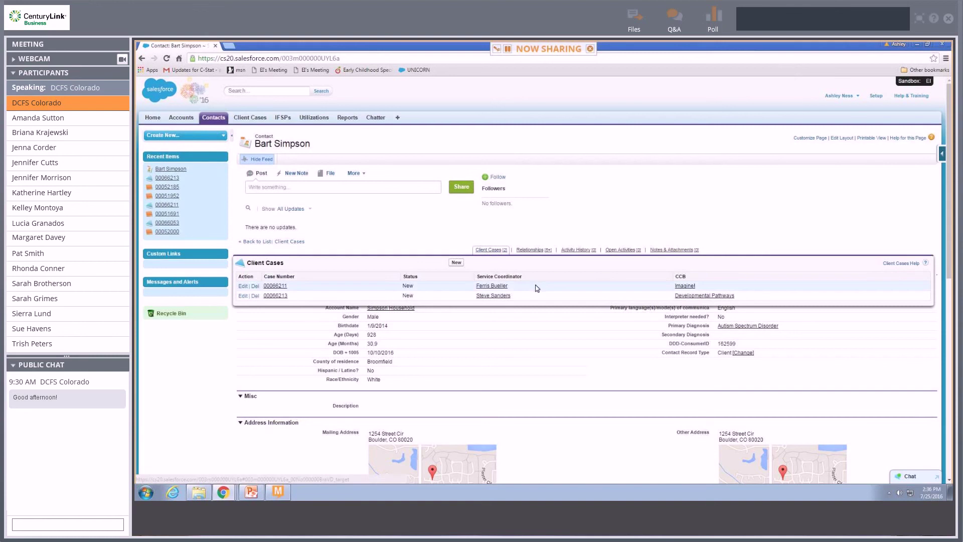
pyautogui.click(276, 288)
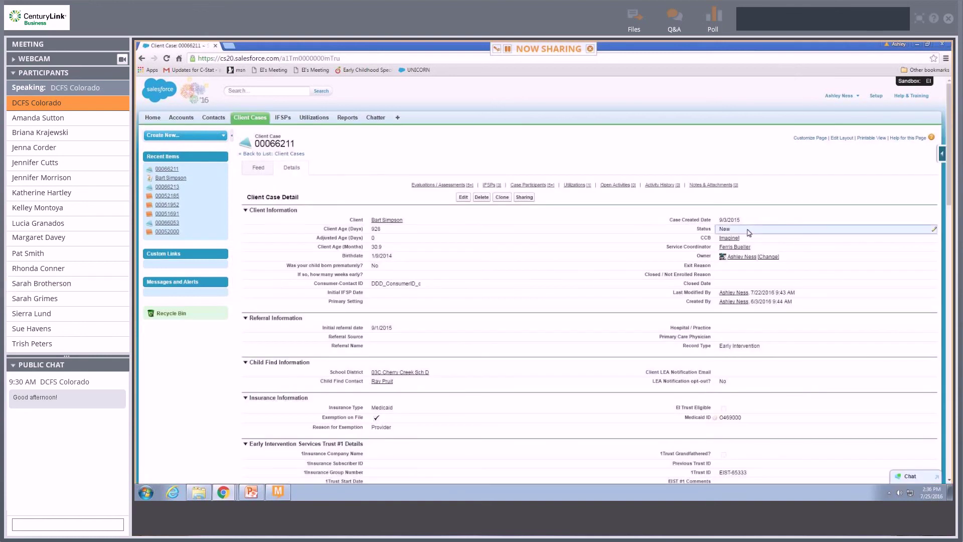
pyautogui.doubleClick(749, 229)
pyautogui.click(778, 231)
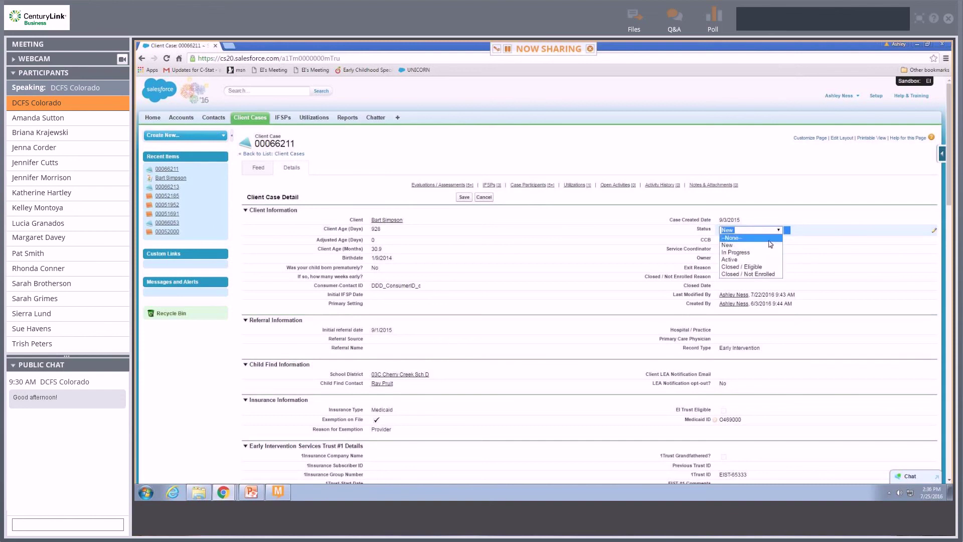
pyautogui.click(763, 271)
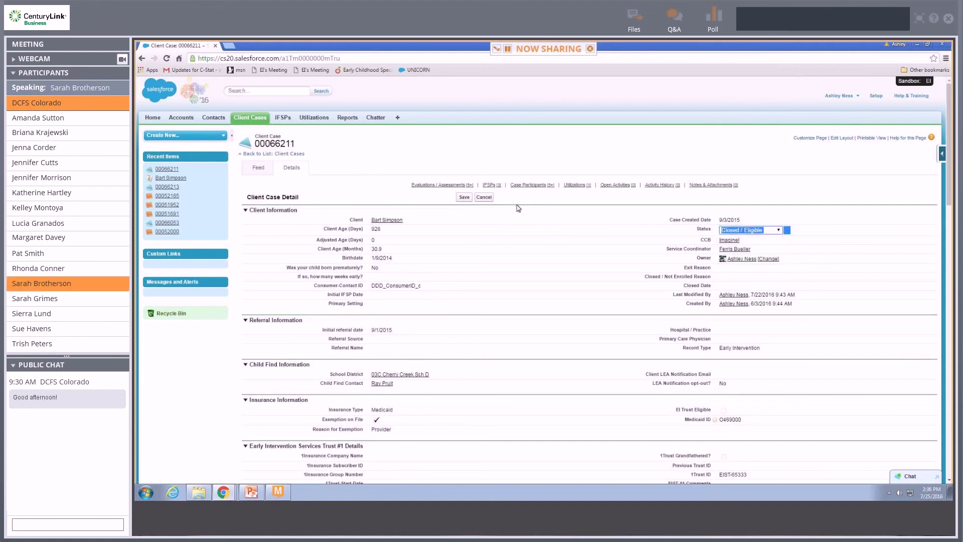
pyautogui.click(464, 198)
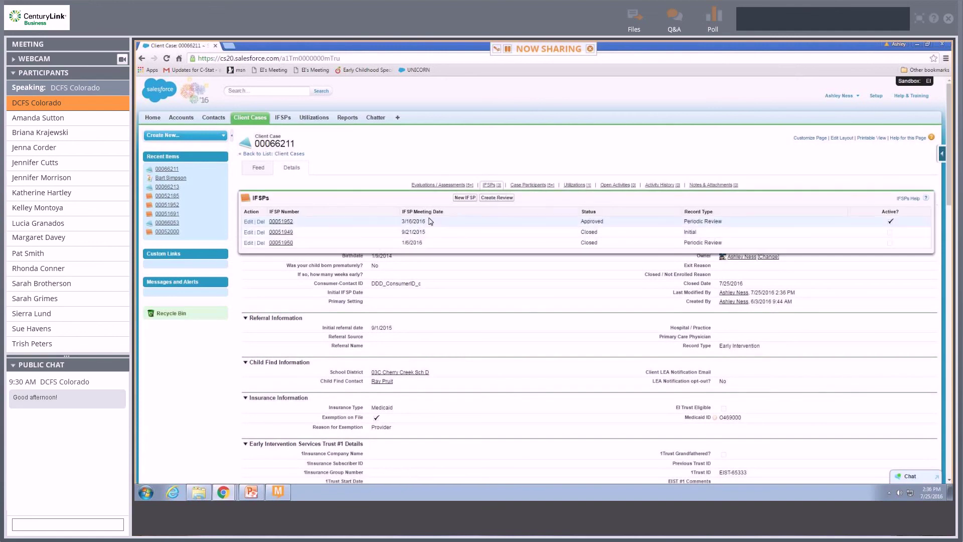
# Step: Try setting IFSP 00051952 to Closed and inactive, then cancel after the save error
pyautogui.click(281, 222)
pyautogui.doubleClick(739, 192)
pyautogui.click(736, 192)
pyautogui.click(732, 209)
pyautogui.doubleClick(722, 201)
pyautogui.click(722, 201)
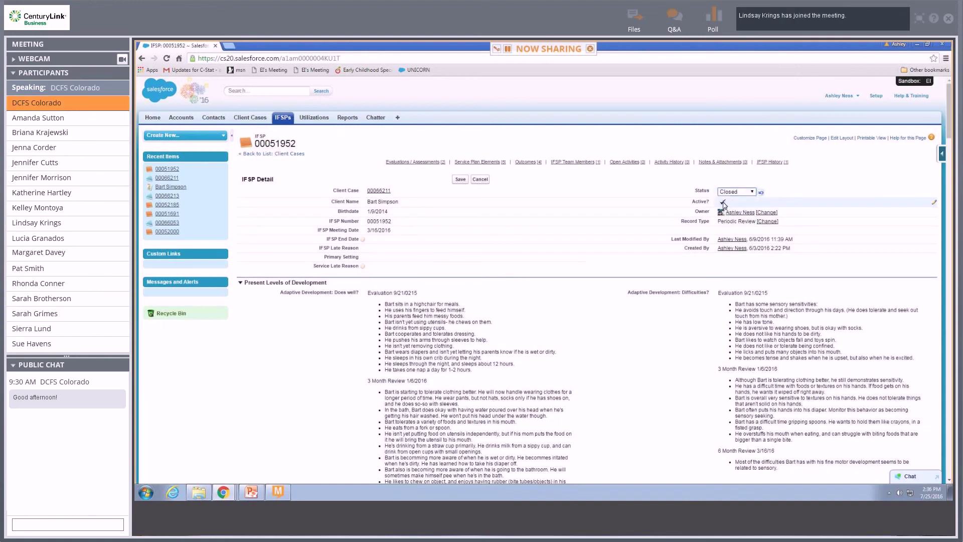
pyautogui.click(459, 180)
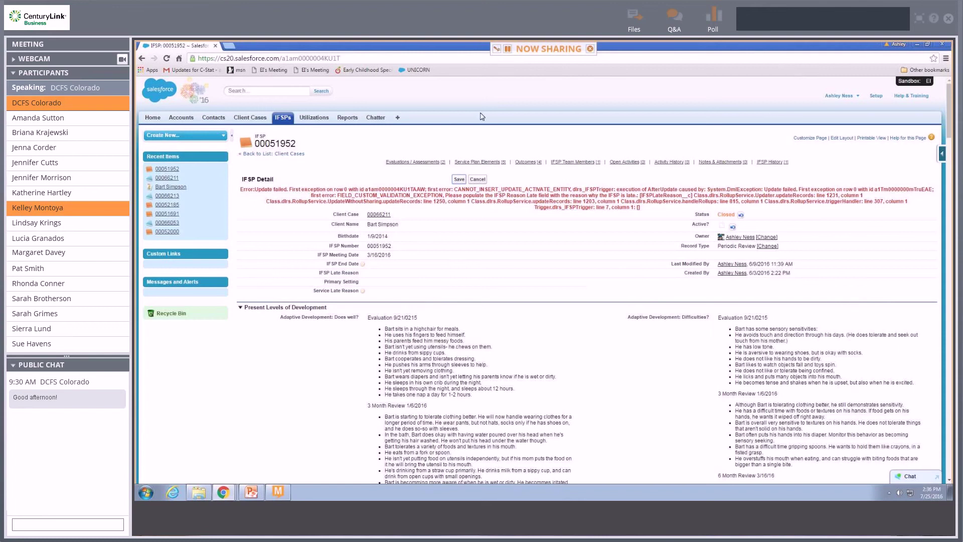
pyautogui.click(485, 181)
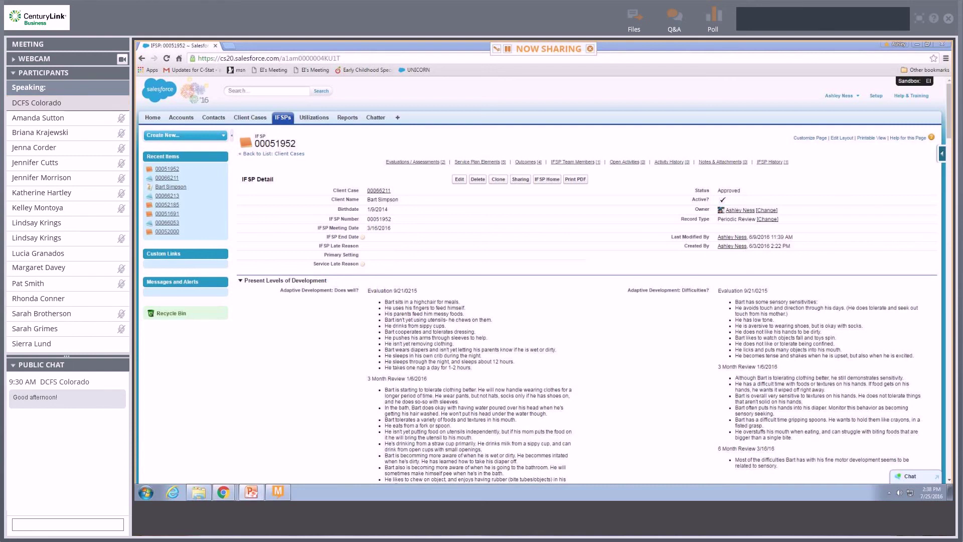
# Step: Maximize PowerPoint and run the 'How to transfer an IFSP' slide full-screen from the current slide
pyautogui.click(251, 491)
pyautogui.moveTo(458, 160); pyautogui.dragTo(458, 44)
pyautogui.click(176, 74)
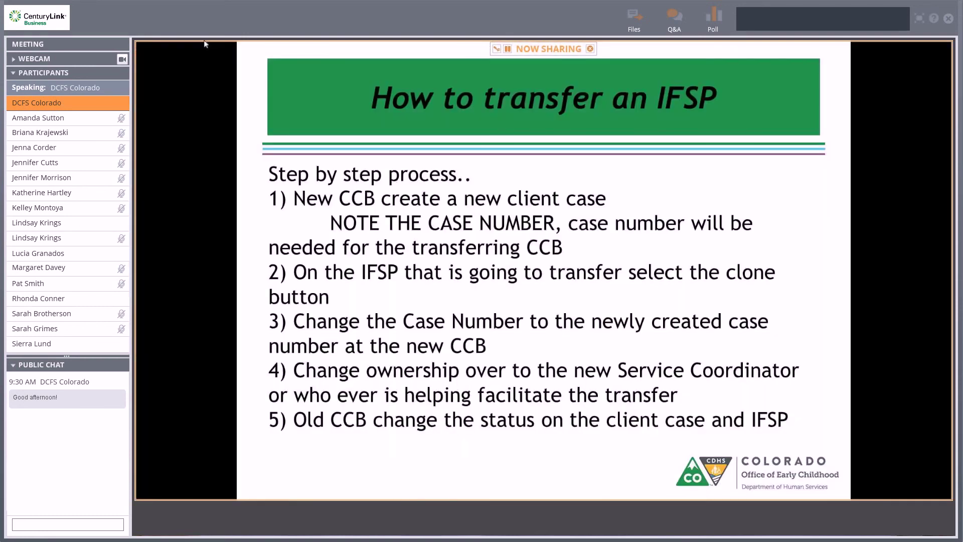